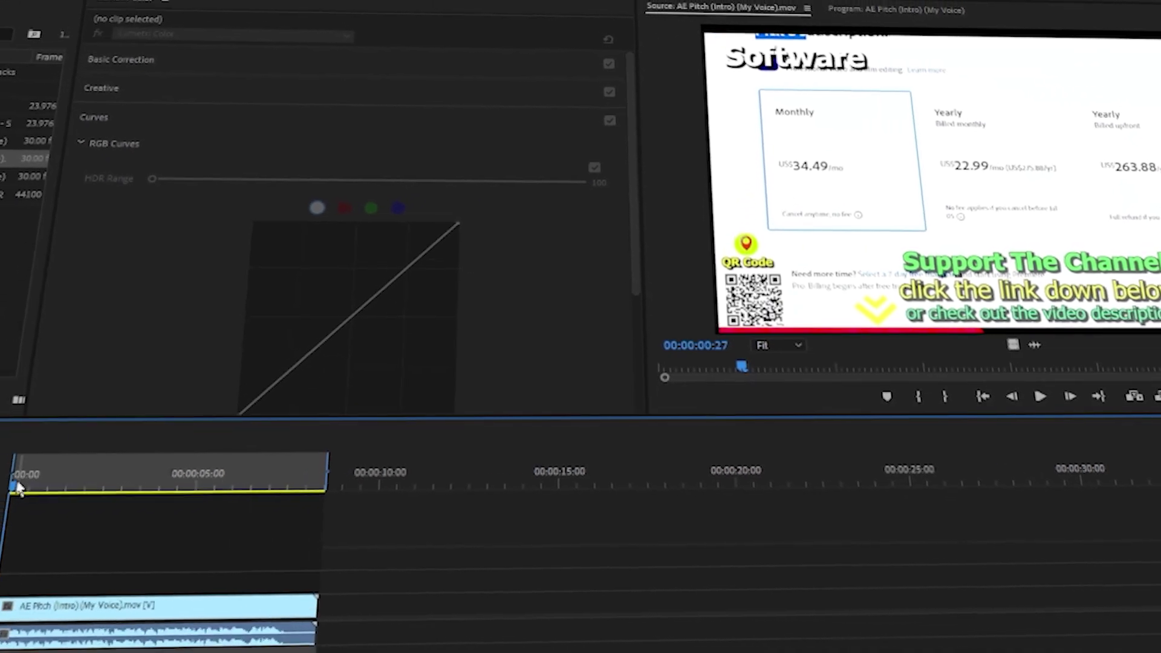
Scrub the timeline to about two seconds and place the Program monitor ahead of the Source monitor
drag(36, 483, 364, 491)
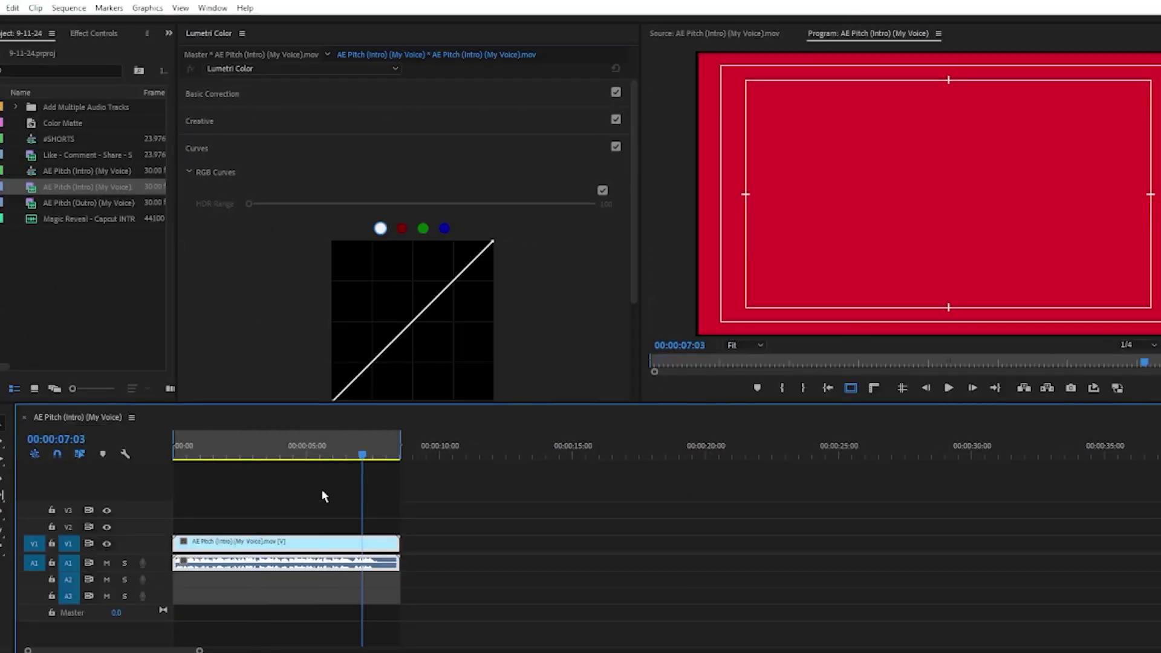
click(242, 447)
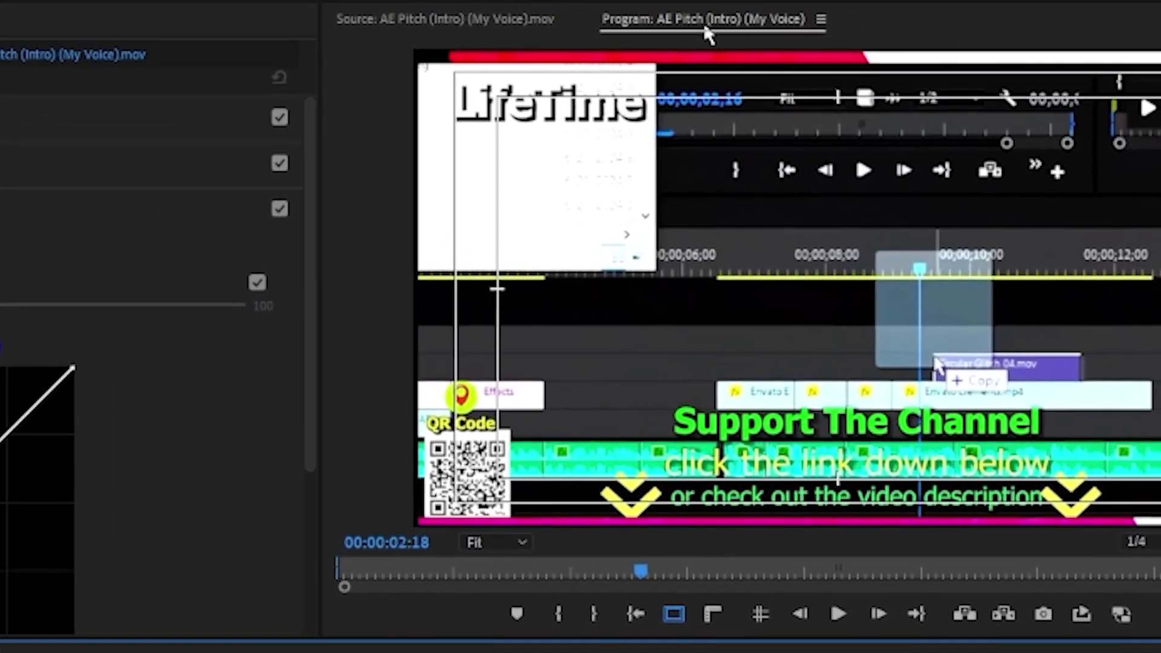
drag(708, 17, 522, 31)
click(693, 39)
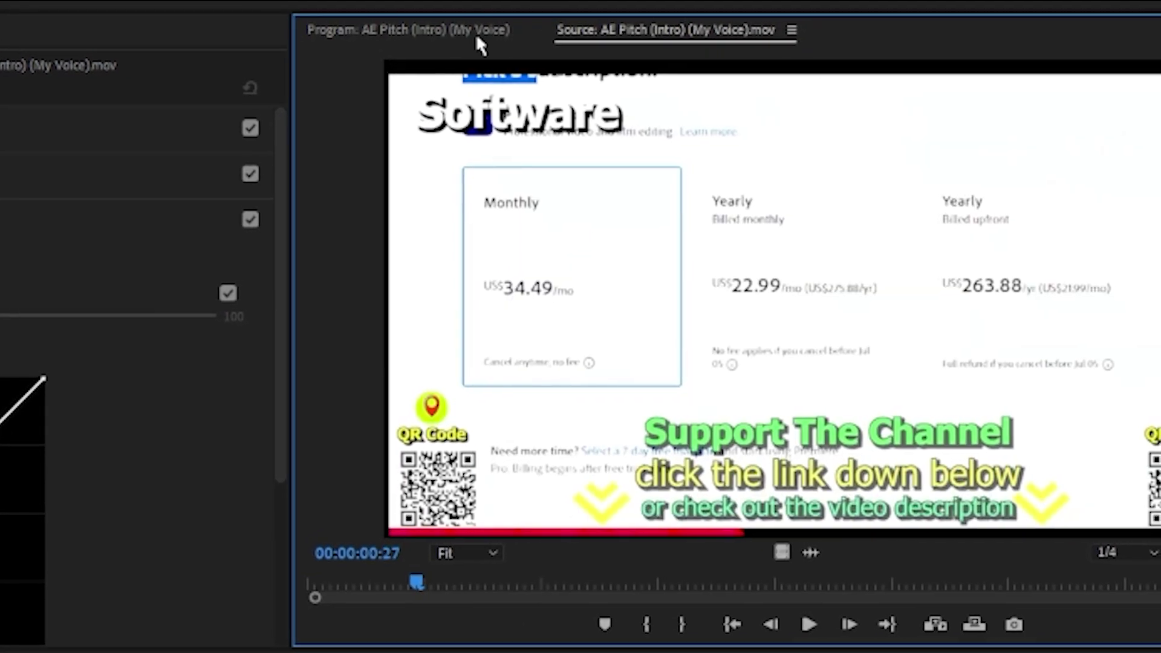
click(477, 33)
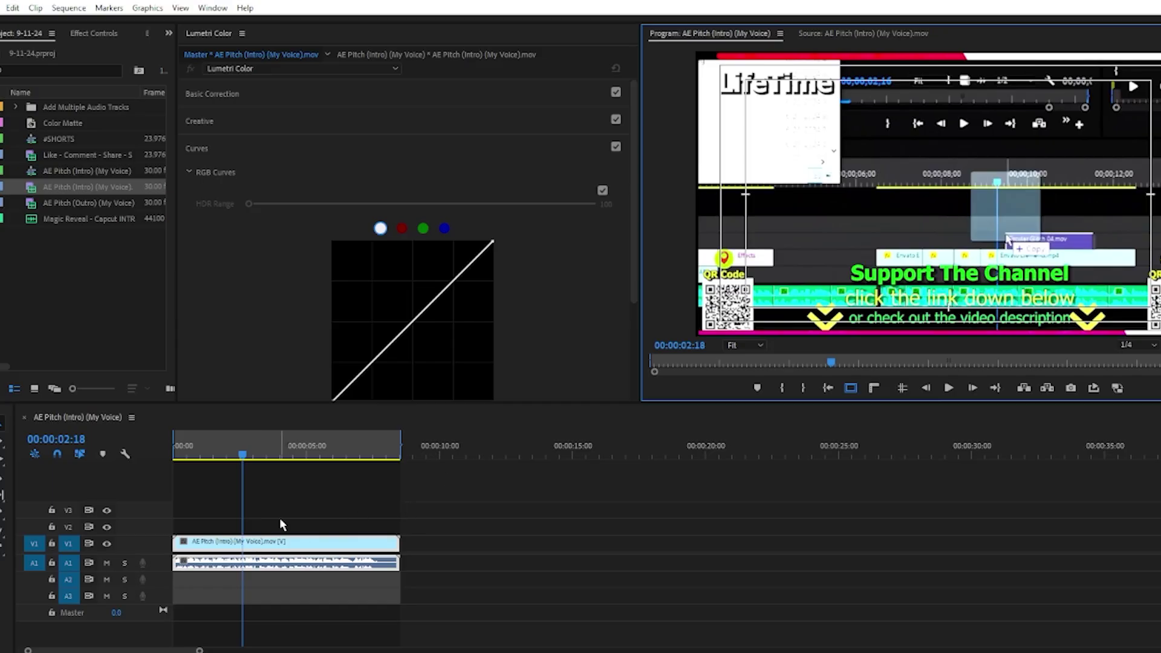
Advance the playhead to 00:00:03:19 and bring up the Window menu's panel list
key(space)
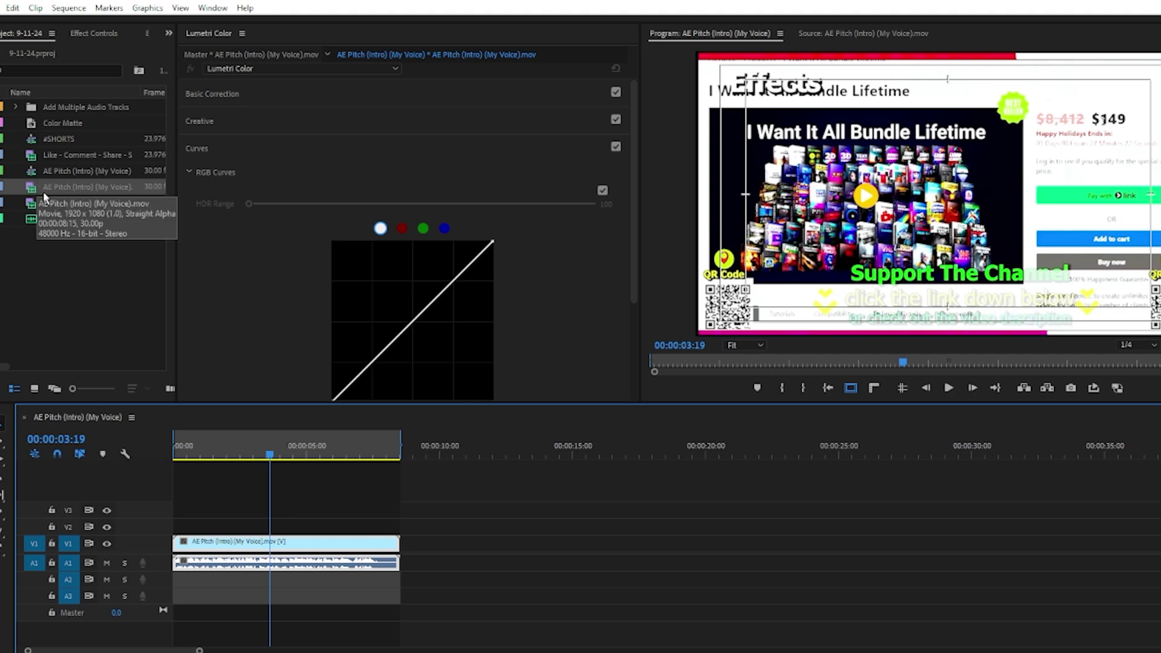
click(211, 8)
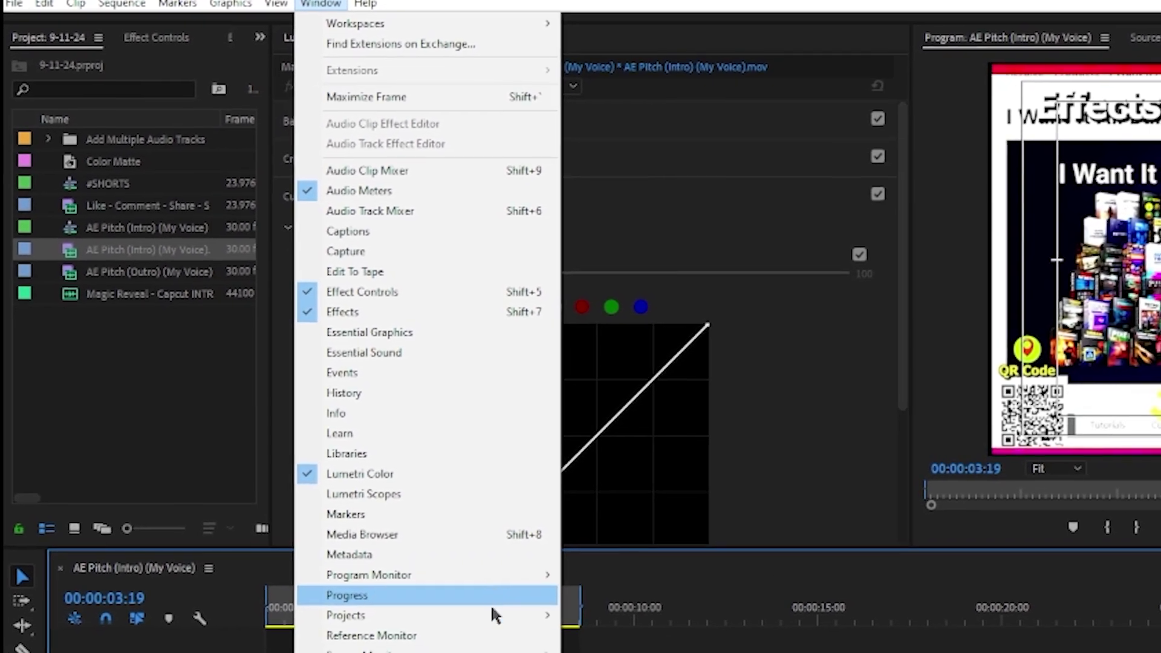
mouse_move(358, 499)
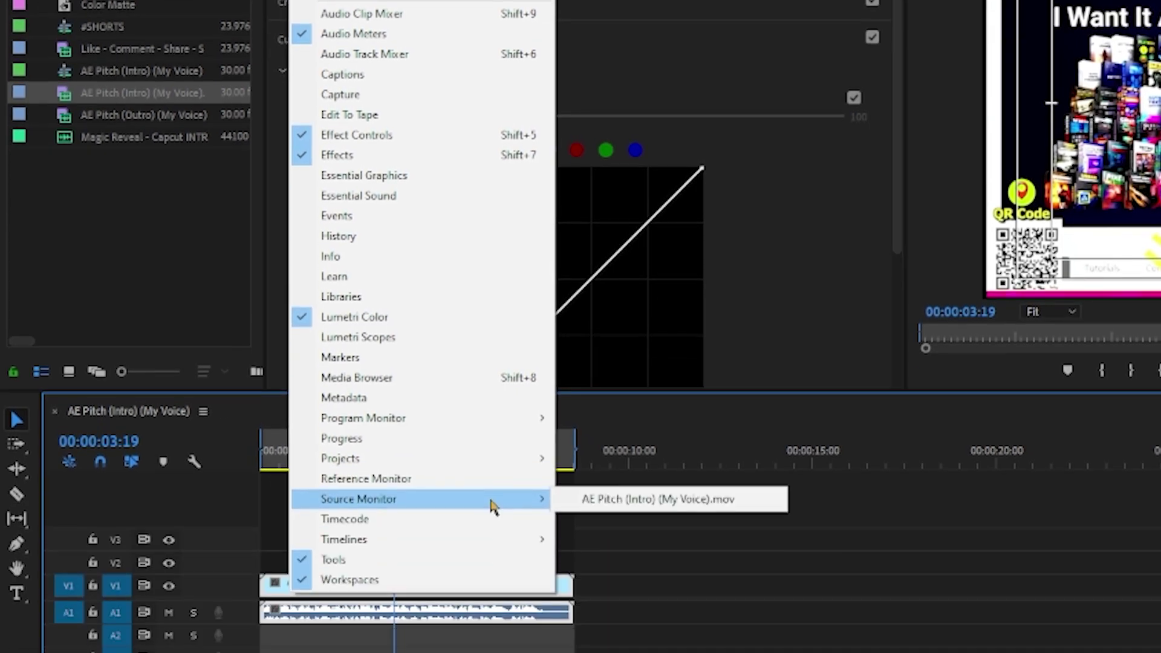
Choose Reference Monitor to get a floating preview of the sequence at 00:00:03:19
click(407, 483)
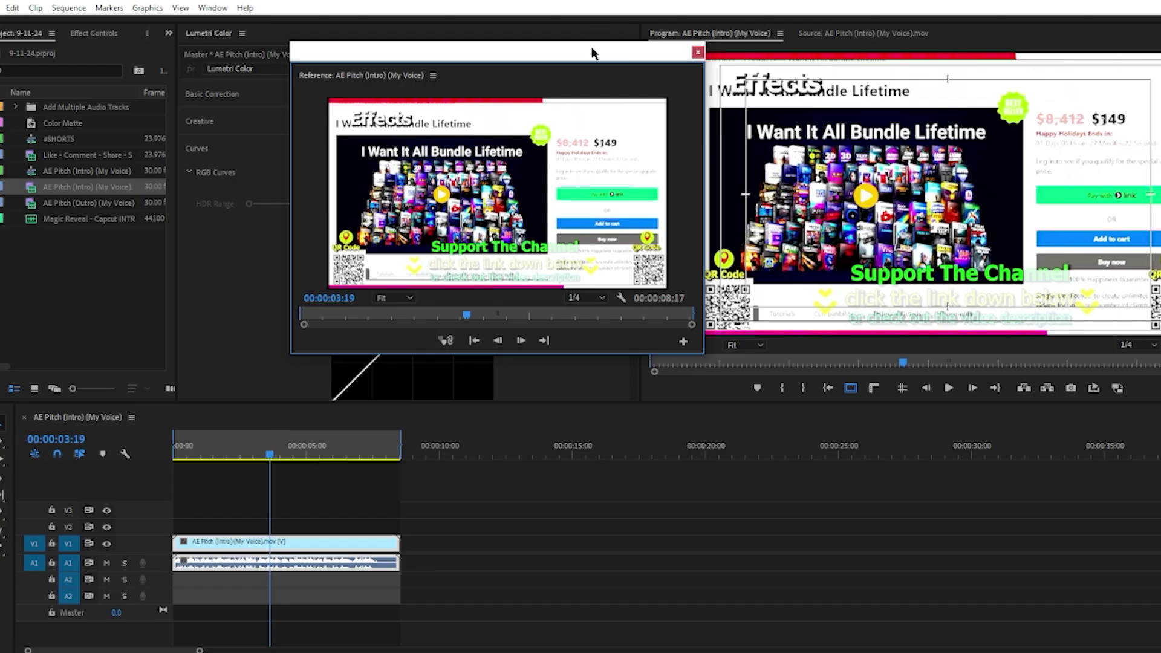
Scrub the Reference Monitor independently to 00:00:04:09 while the sequence plays on to 00:00:05:09
drag(592, 52, 533, 57)
mouse_move(408, 319)
mouse_down()
mouse_move(384, 323)
mouse_move(417, 319)
mouse_up()
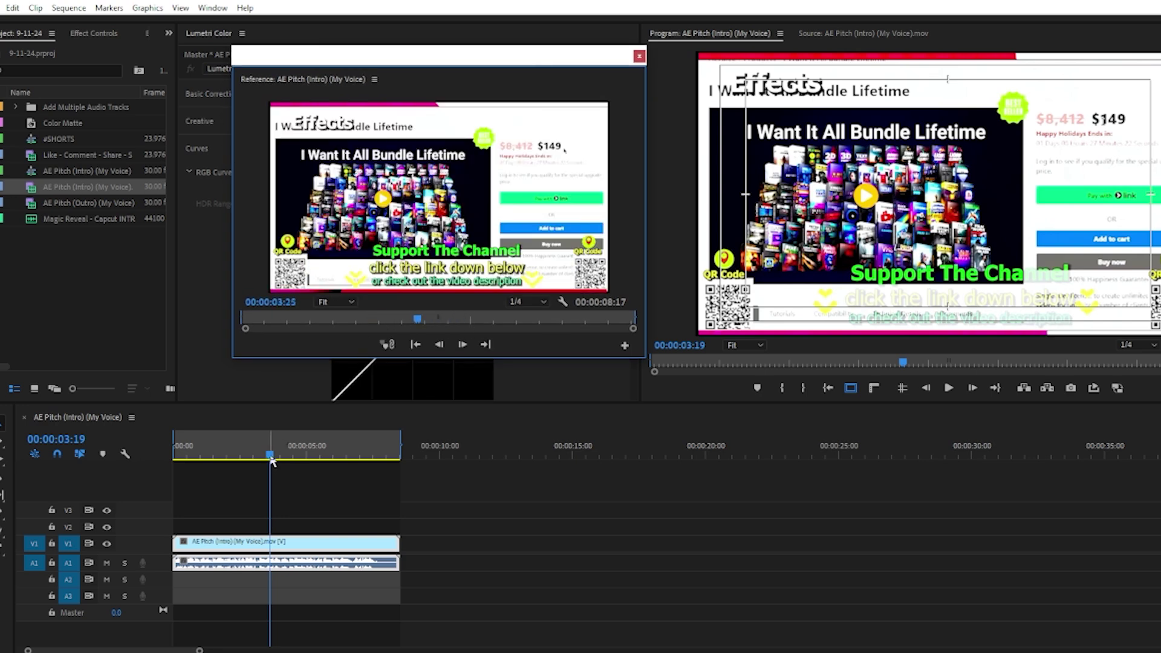
key(space)
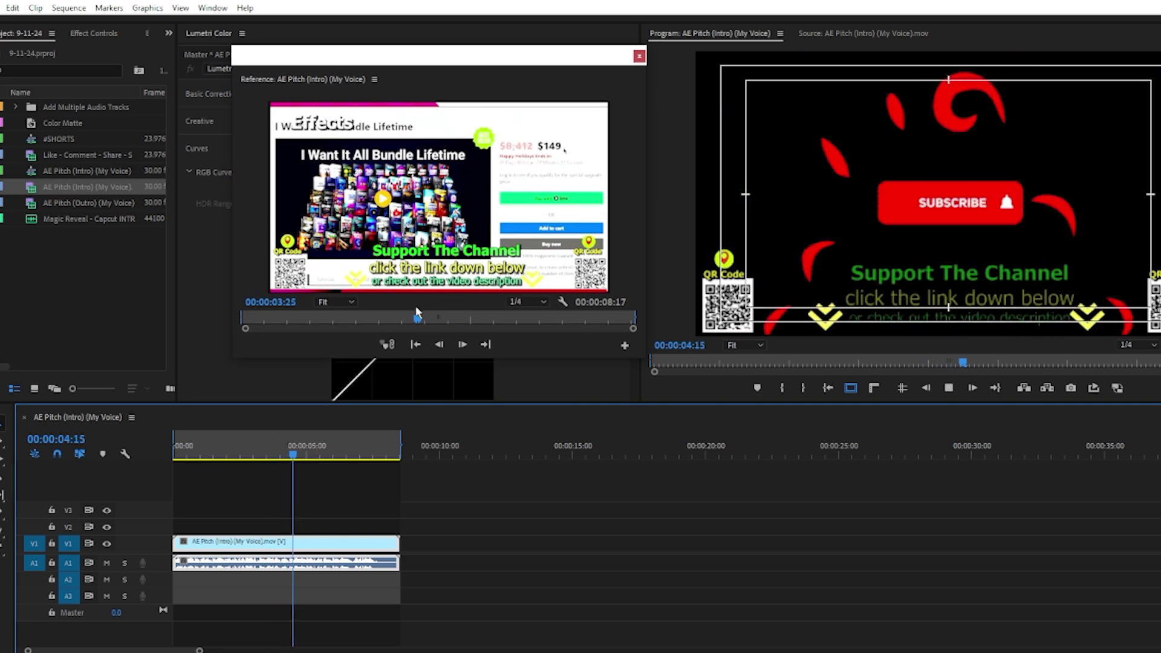
mouse_move(419, 324)
mouse_down()
mouse_move(456, 324)
mouse_move(438, 323)
mouse_up()
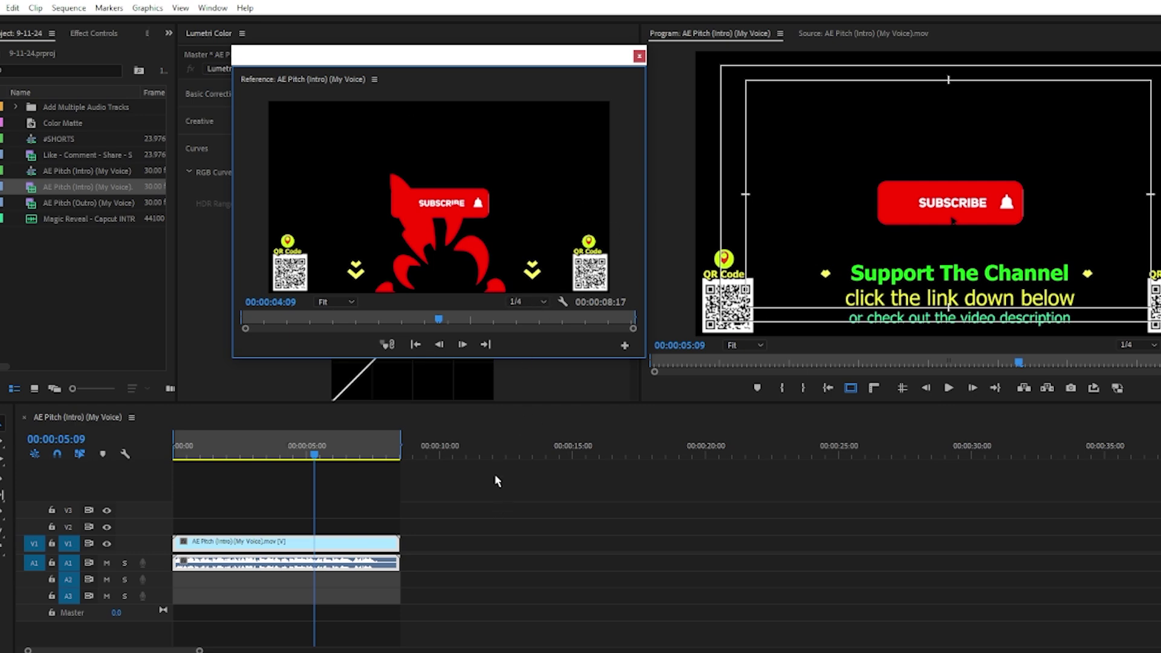
key(alt+Tab)
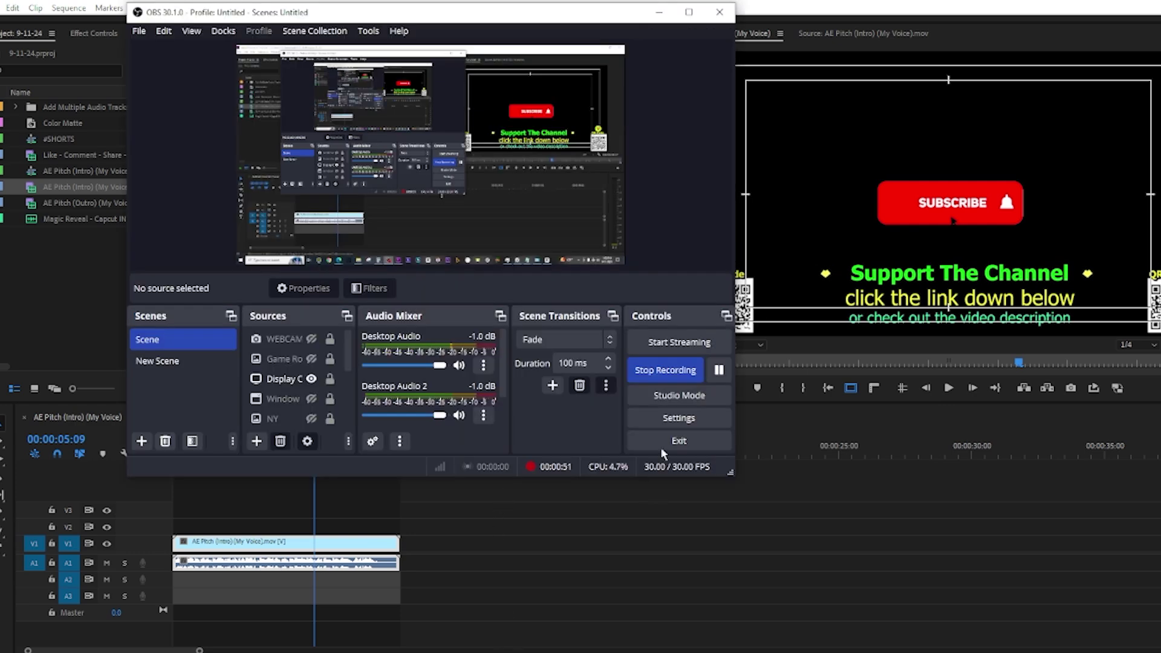